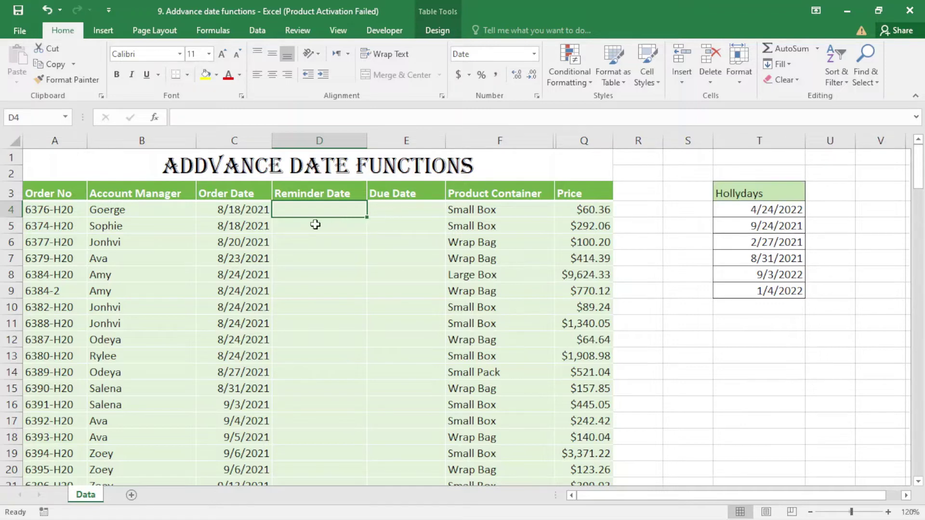
Enter =EDATE([@[Order Date]],1) in E4 so every Due Date is its order date plus one month.
left_click(389, 189)
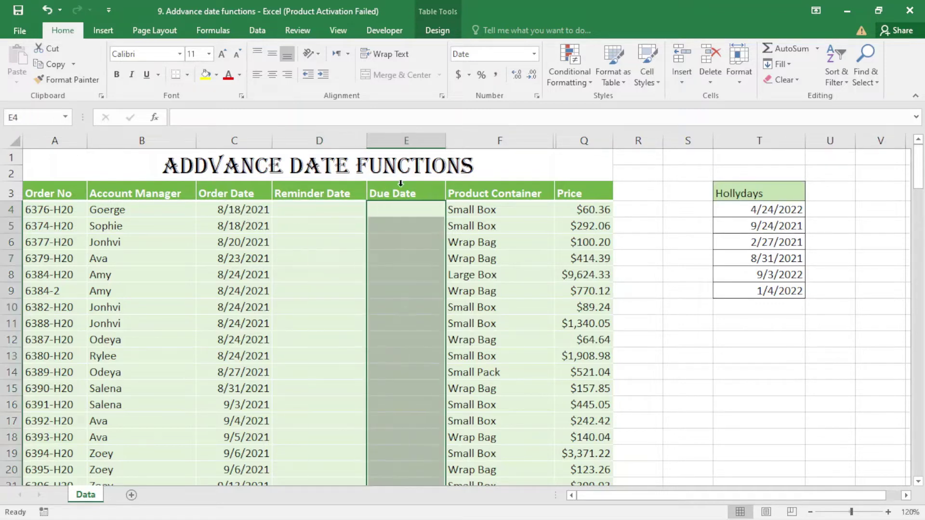
left_click(388, 212)
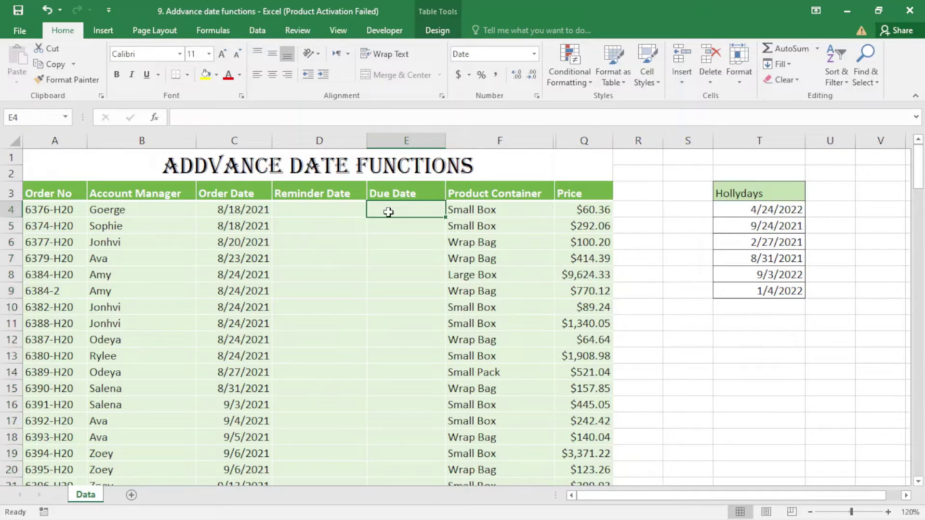
type("=")
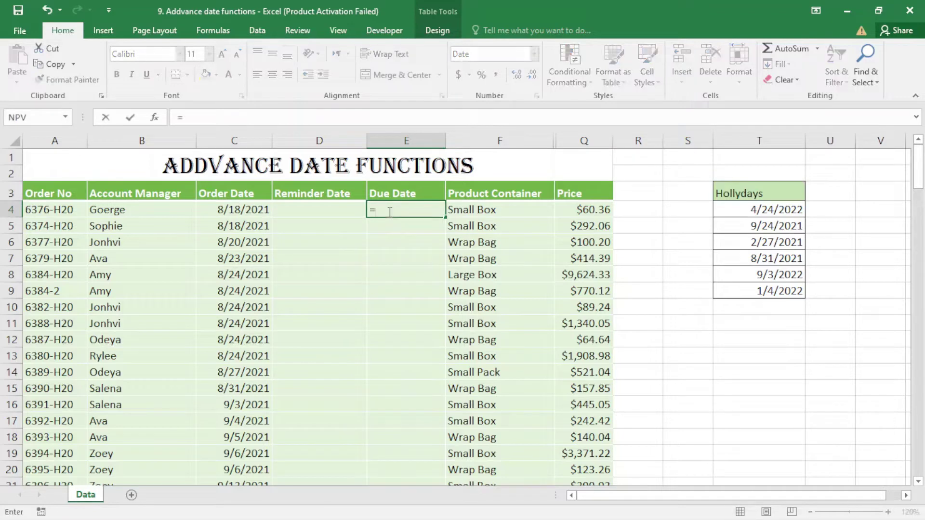
type("eda")
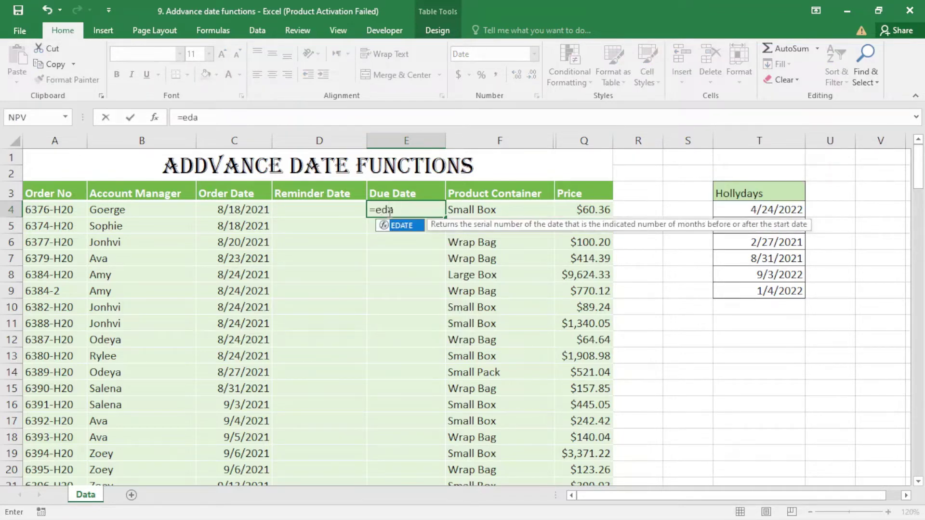
key("Tab")
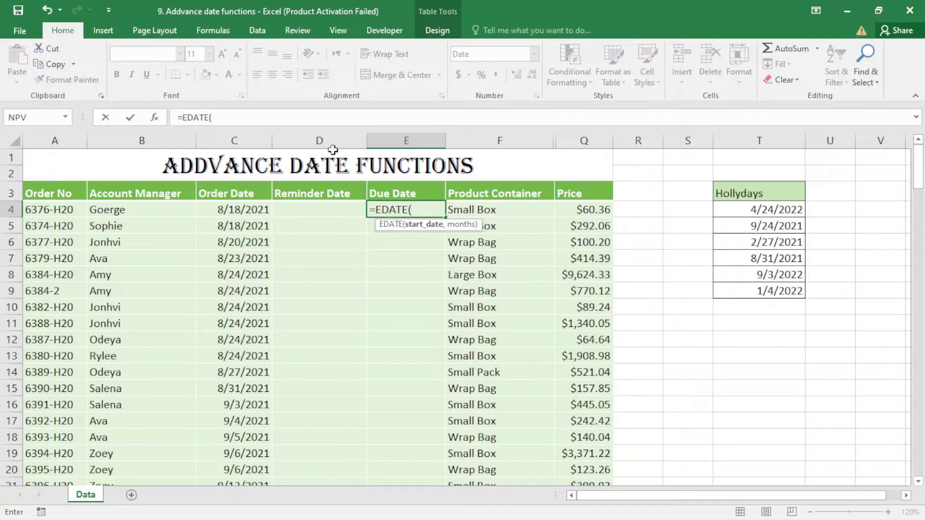
left_click(233, 211)
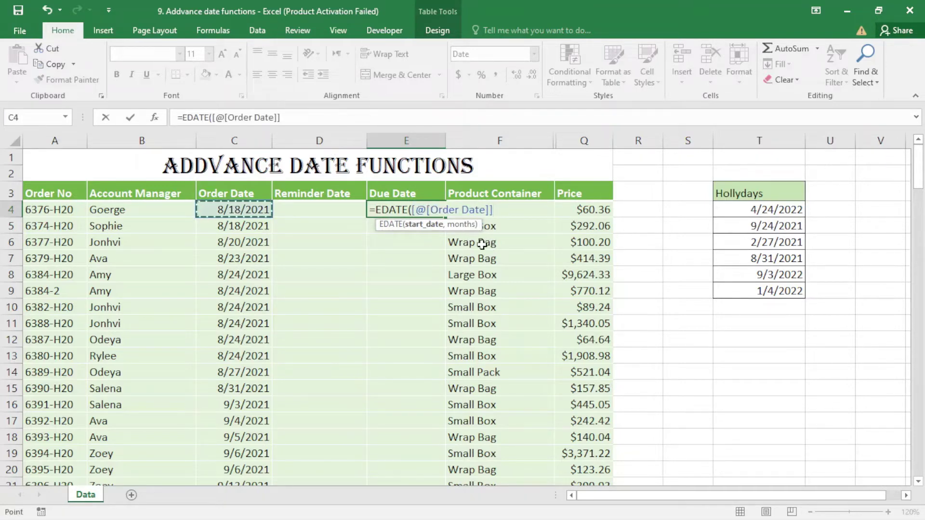
type(",")
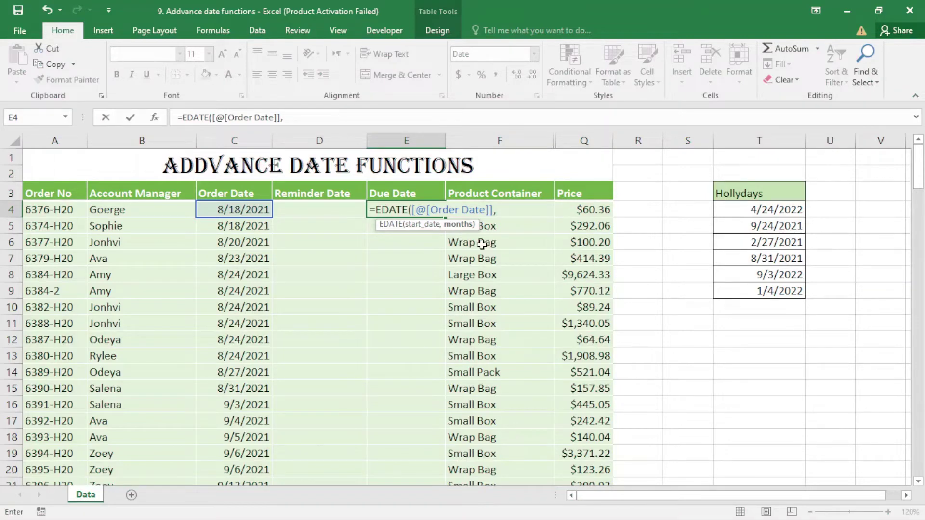
type("1)")
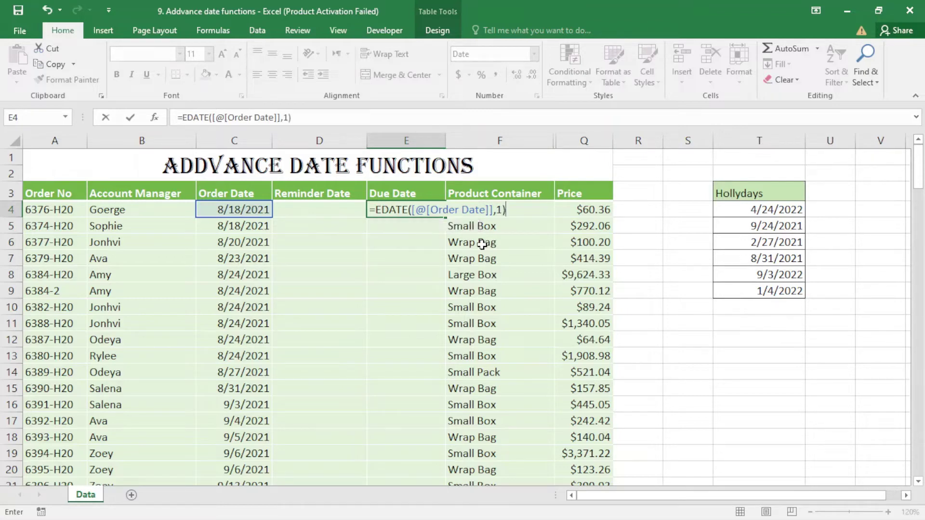
key("Return")
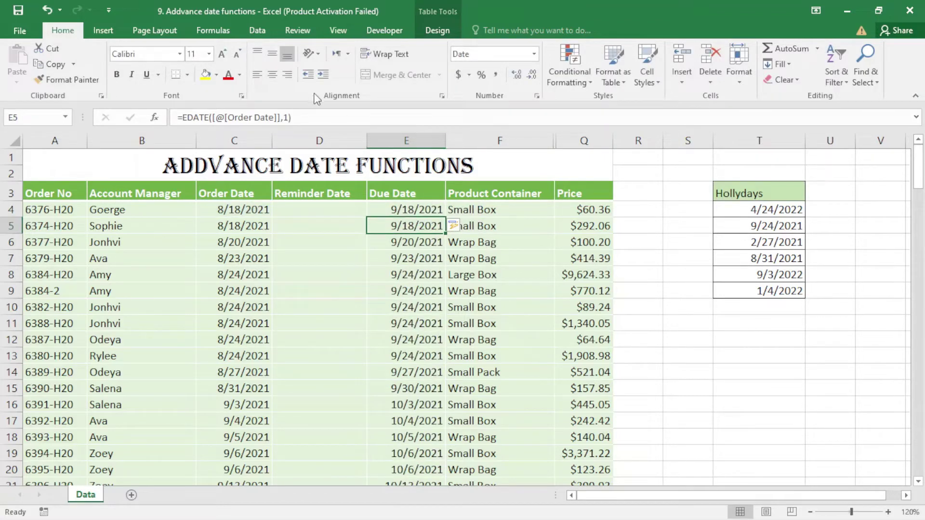
left_click(386, 210)
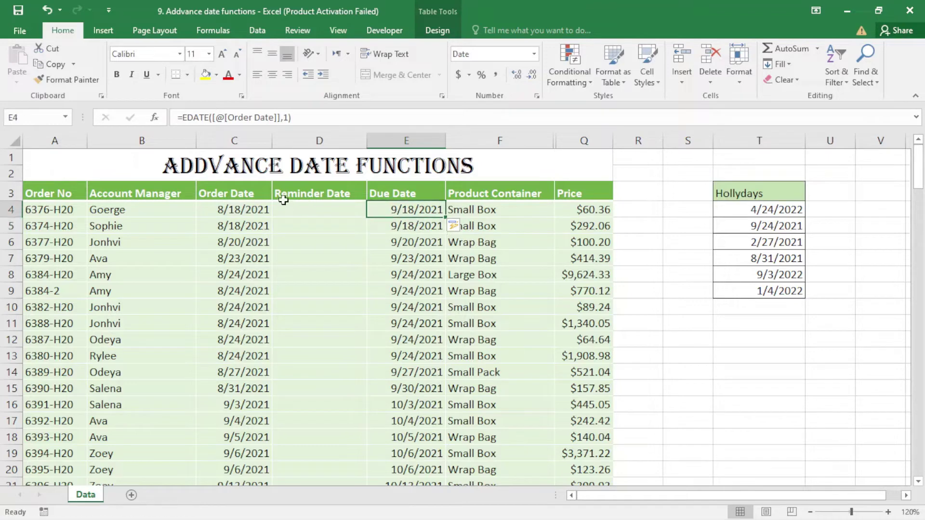
left_click(217, 211)
left_click(396, 211)
left_click(343, 209)
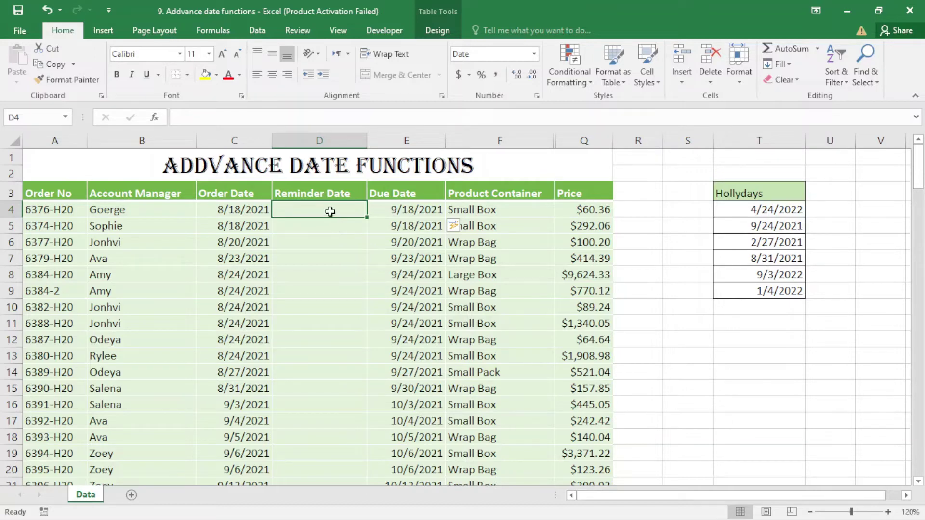
Enter =EOMONTH([@[Order Date]],0) in D4 so Reminder Dates show each month's last day, e.g. 8/31/2021.
type("=")
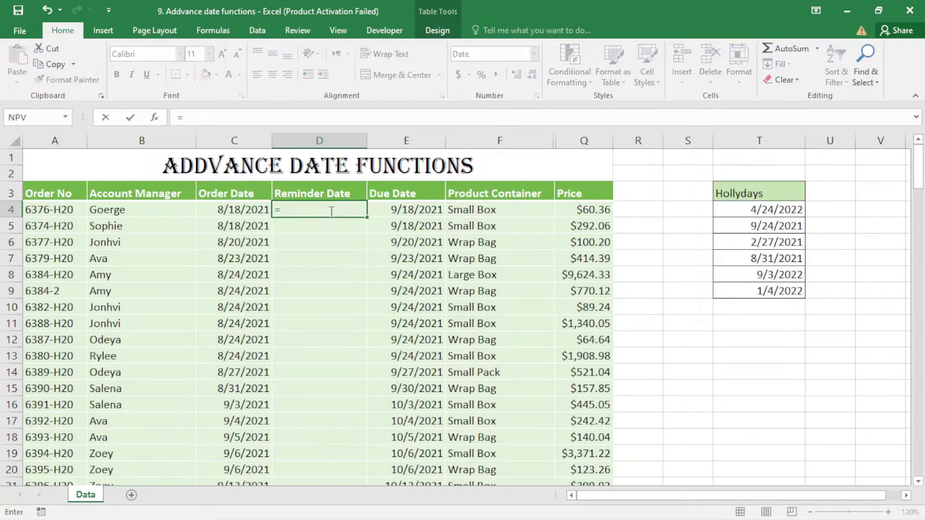
type("eo")
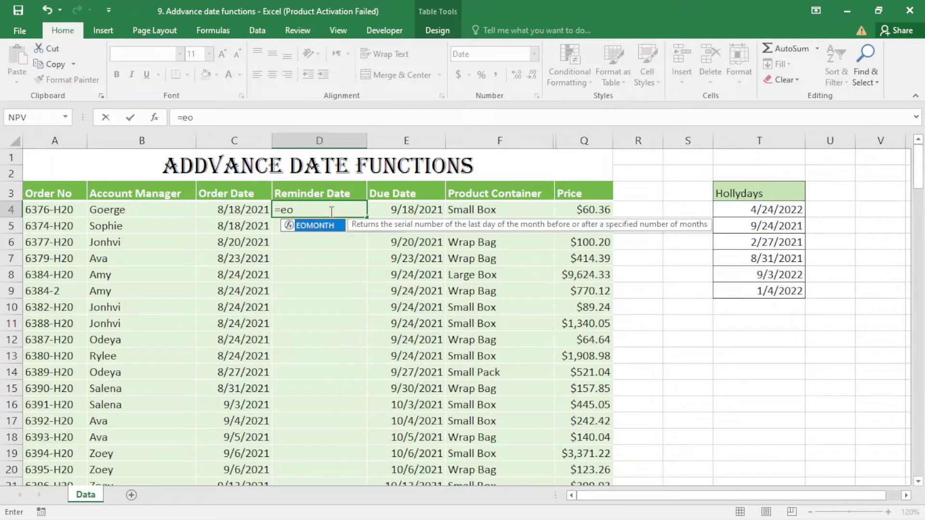
key("Tab")
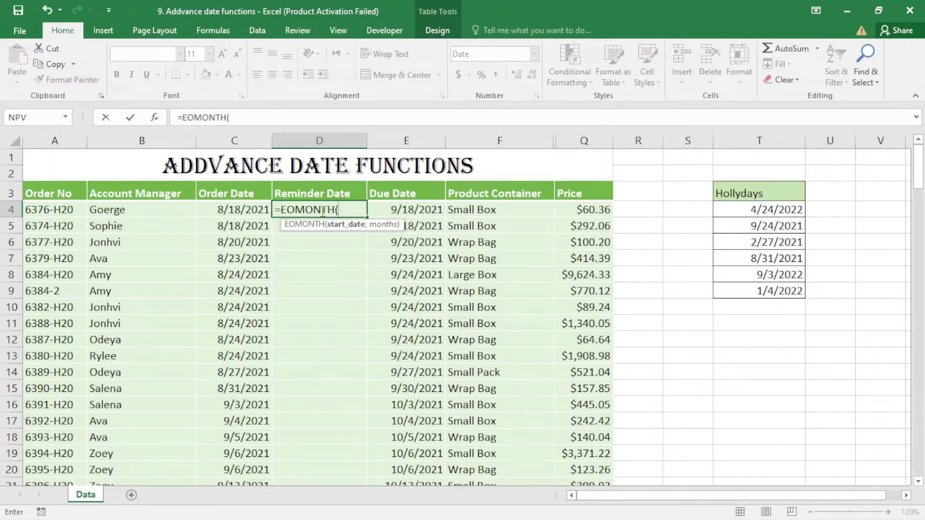
left_click(223, 212)
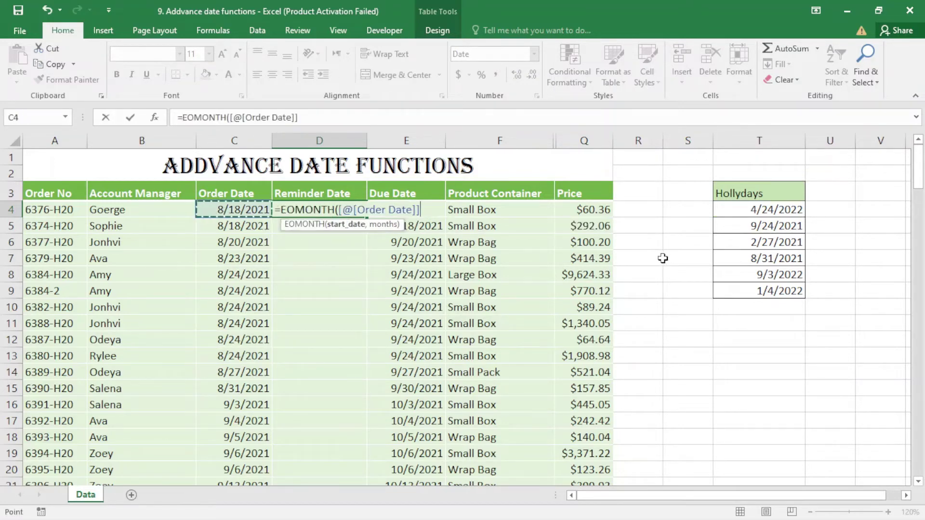
type(",")
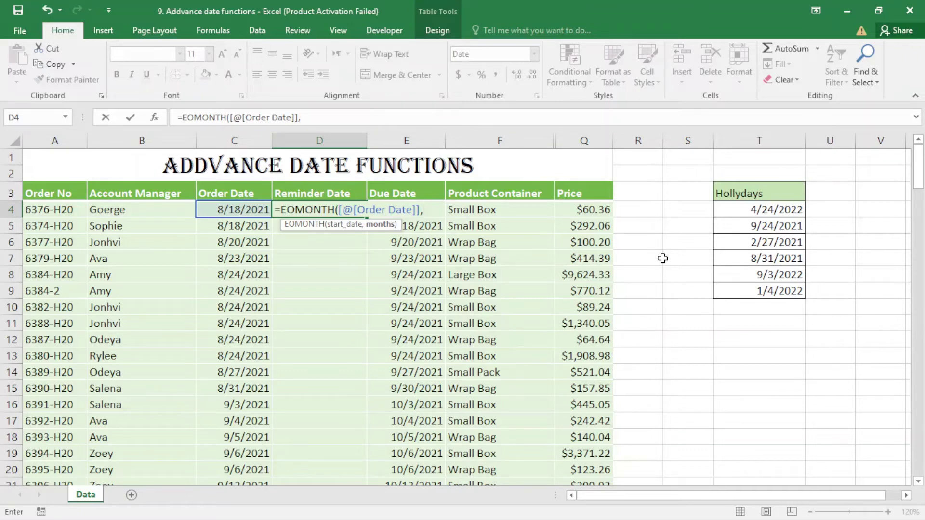
type("0)")
key("Return")
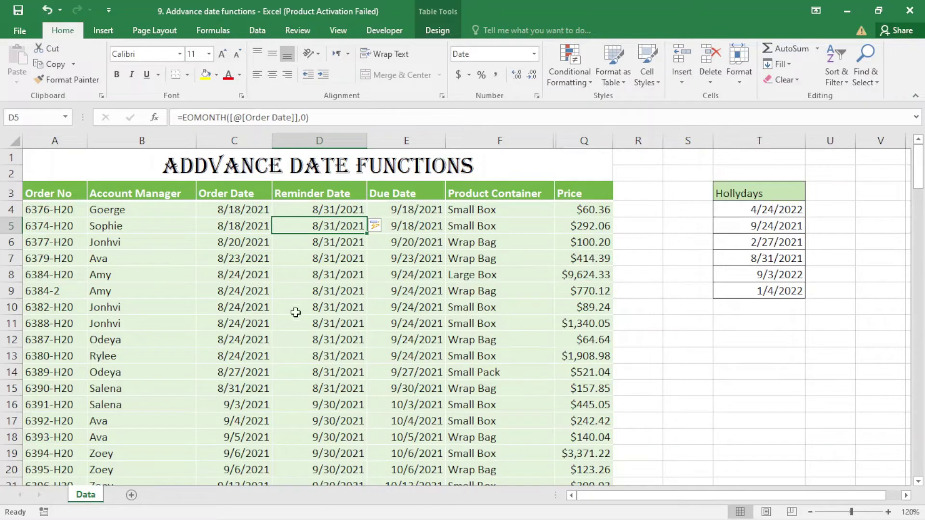
key("Down")
key("Down")
key("Down")
key("Down")
key("Down")
key("Down")
key("Down")
key("Down")
key("Down")
key("Down")
key("Down")
key("Down")
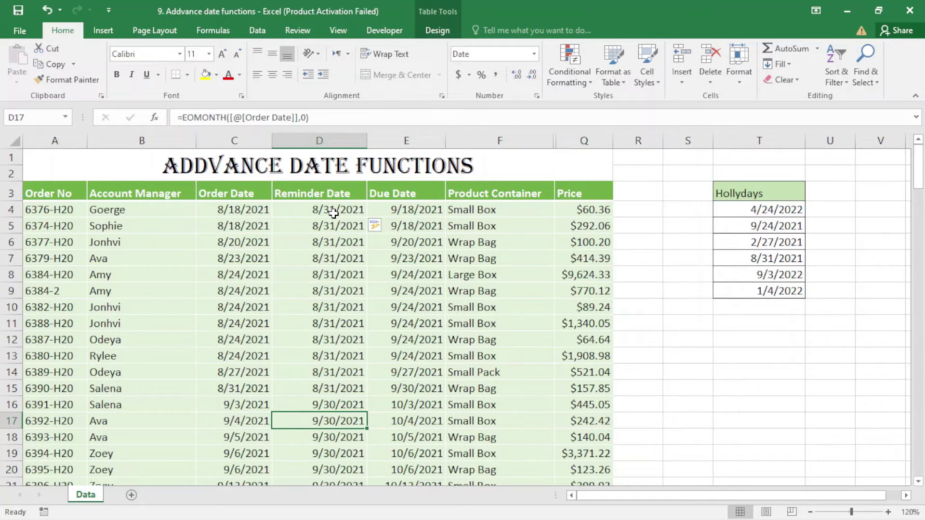
Wrap the first reminder's EOMONTH formula in WORKDAY.INTL and add 10 as the days argument.
double_click(335, 211)
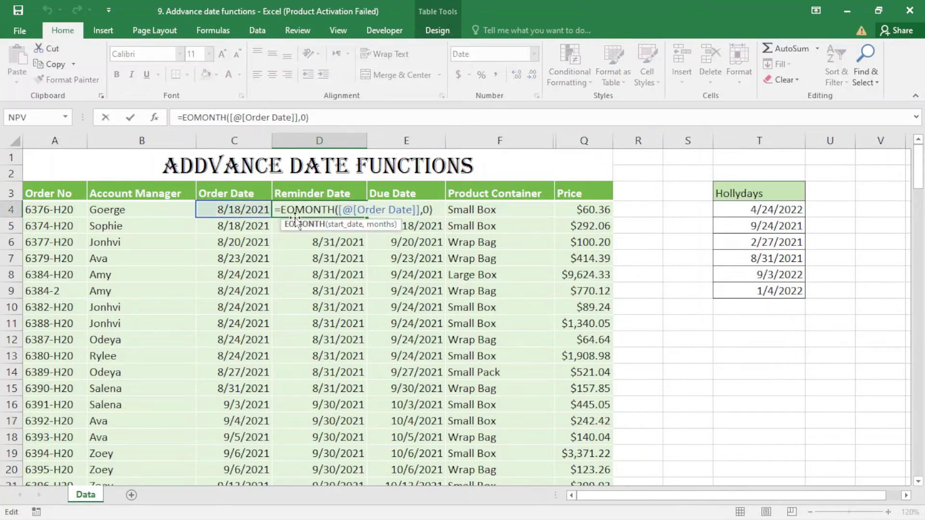
left_click(283, 209)
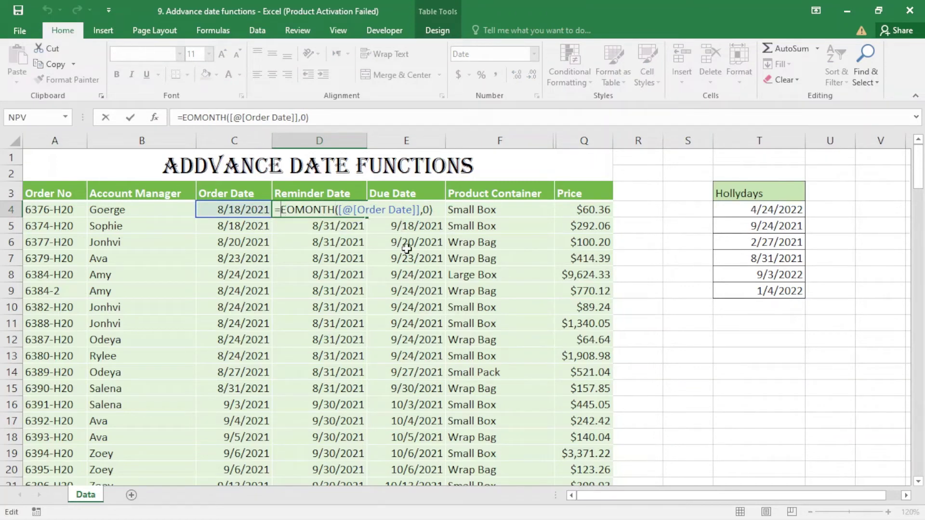
type("wor")
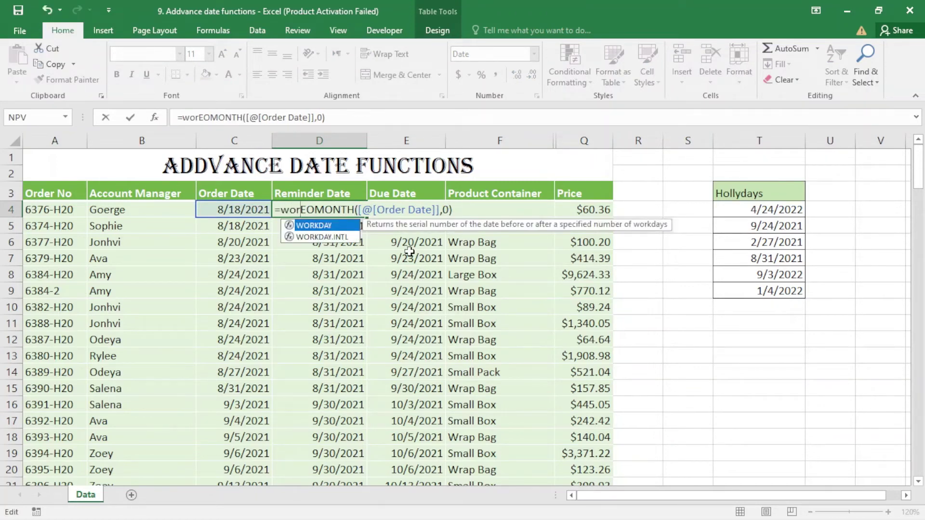
left_click(332, 238)
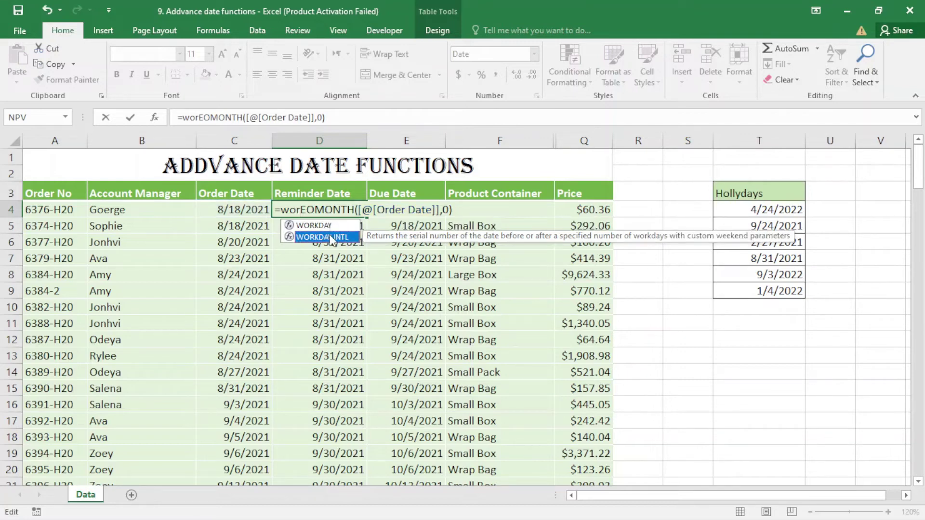
double_click(331, 238)
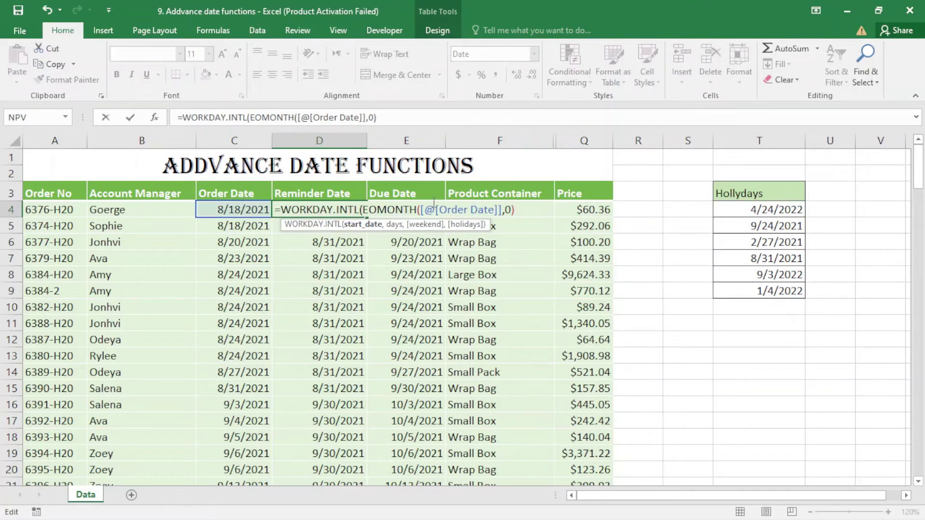
key("End")
type(",")
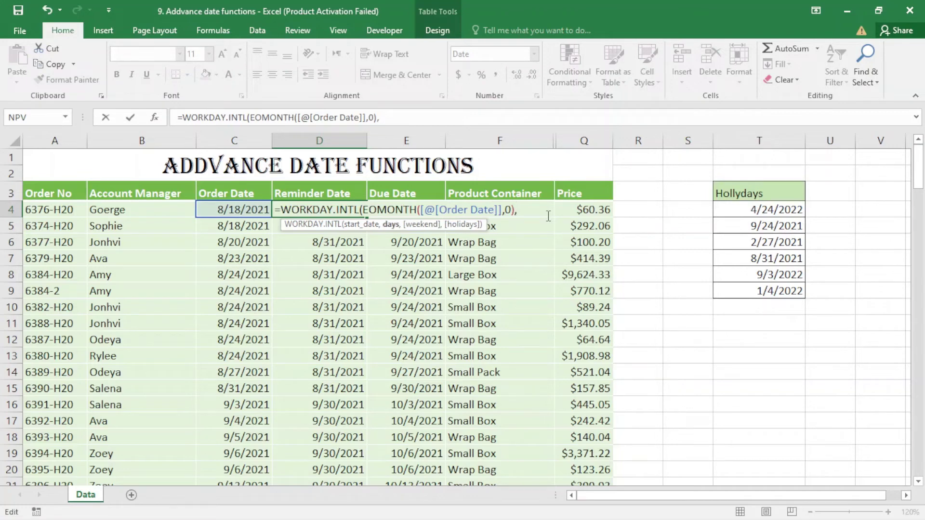
type("10,")
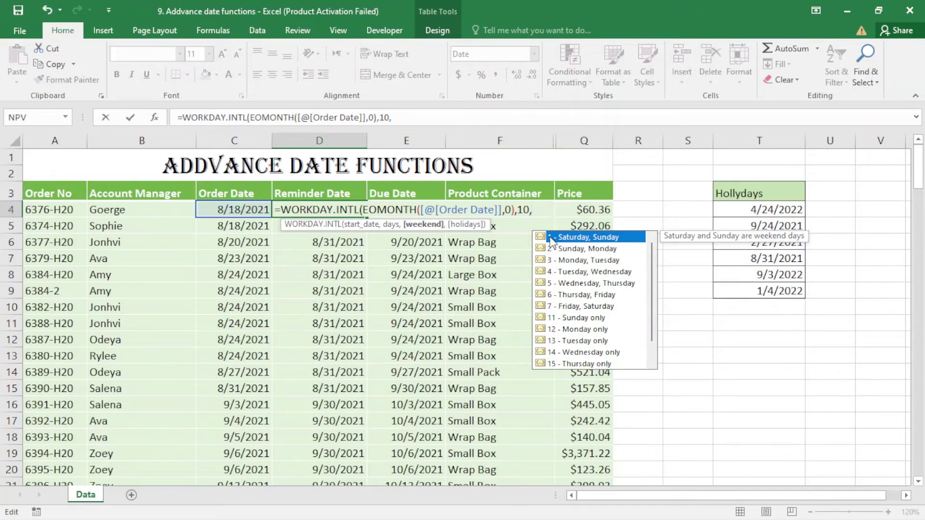
Finish WORKDAY.INTL with weekend code 1 and holidays $T$4:$T$9, applying it to all Reminder Dates.
type("1,")
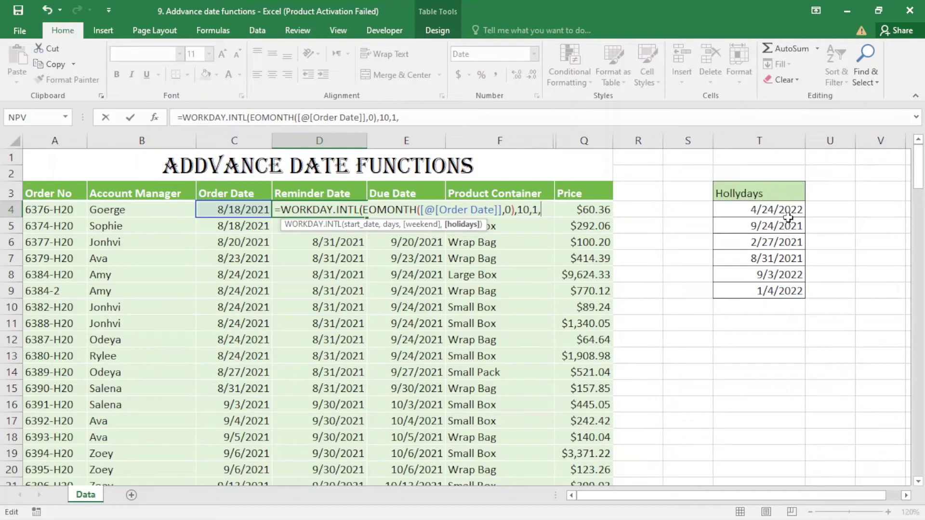
left_click_drag(790, 217, 791, 293)
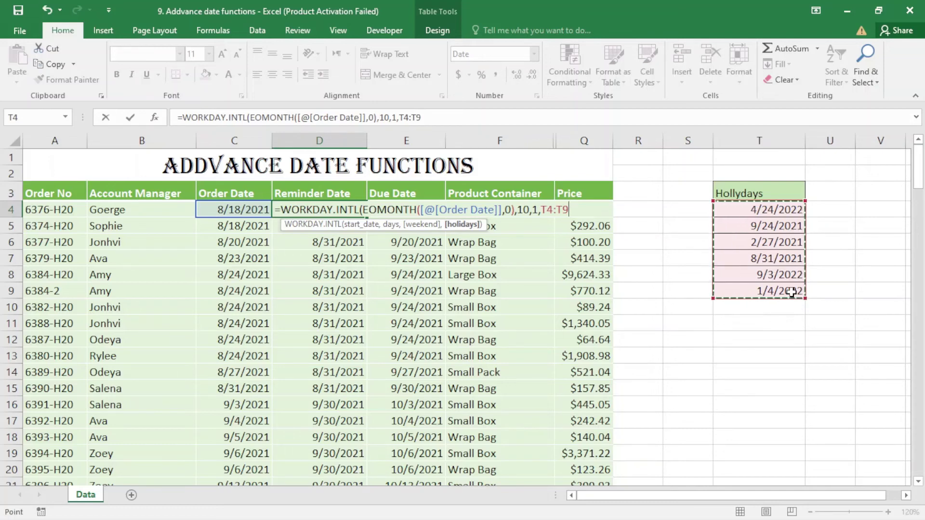
key("F4")
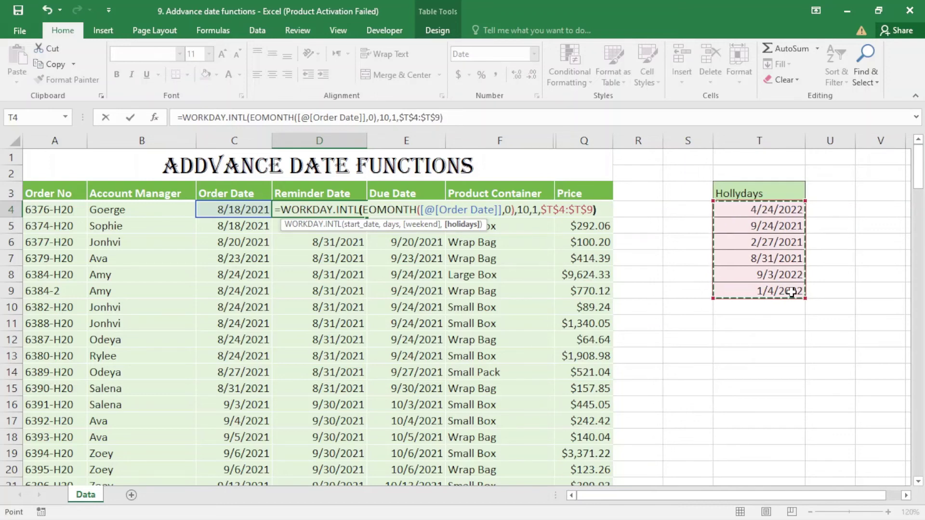
type(")")
key("Return")
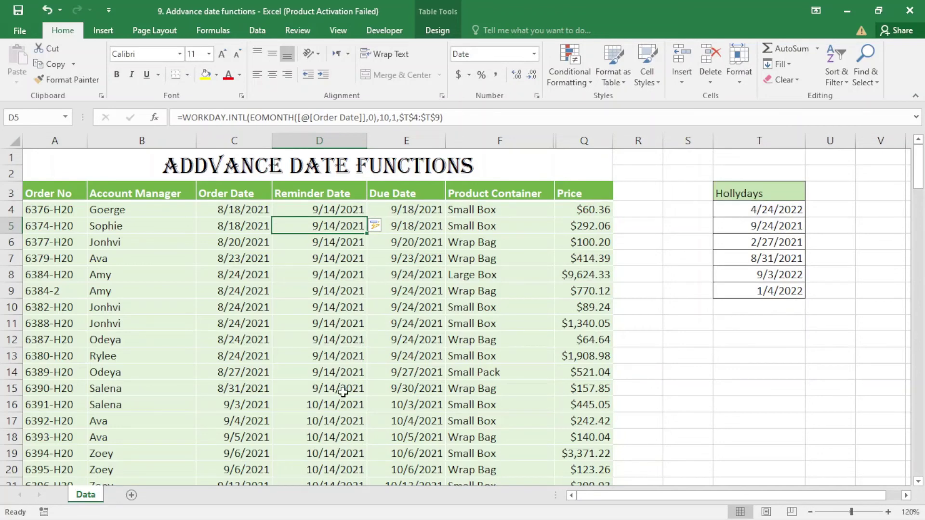
key("Up")
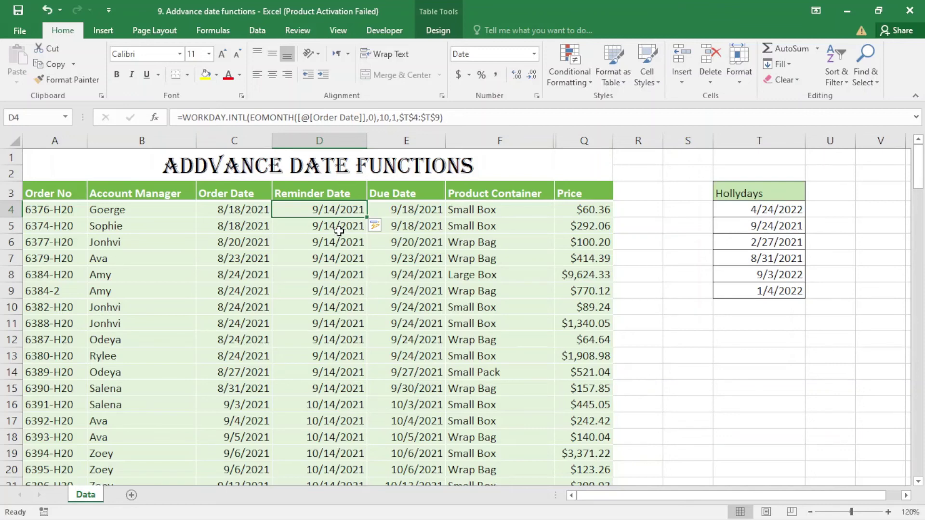
left_click(340, 231)
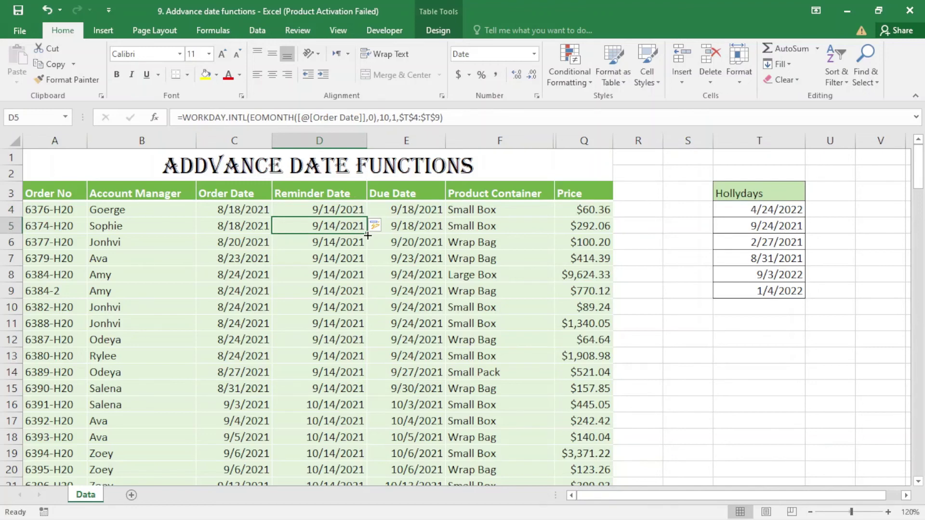